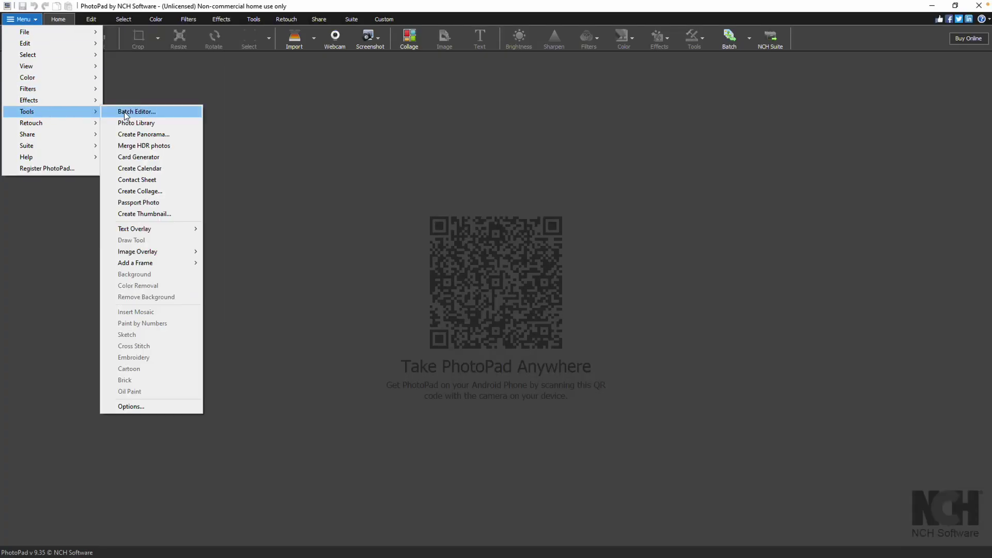
Open the Batch Editor and load Photo 1, Photo 2 and Photo 3 into the batch list.
{"action": "left_click", "coordinate": [124, 111]}
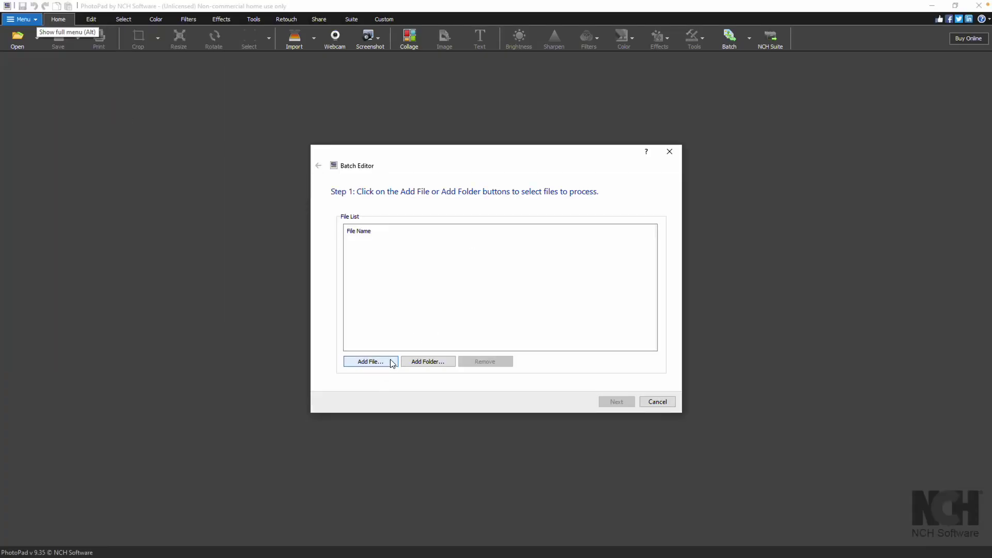
{"action": "left_click", "coordinate": [391, 362]}
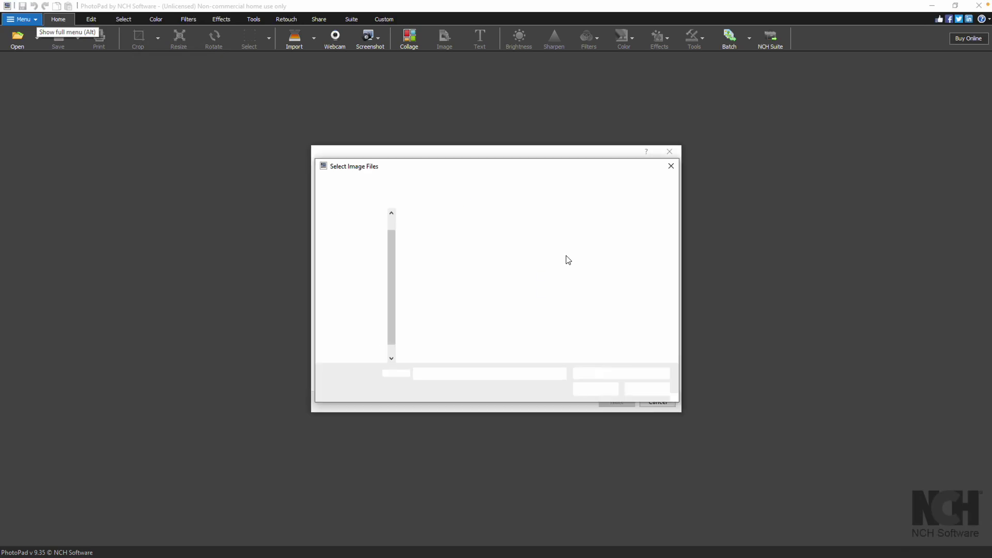
{"action": "left_click", "coordinate": [548, 245]}
{"action": "left_click", "coordinate": [595, 240], "text": "ctrl"}
{"action": "left_click", "coordinate": [651, 251], "text": "ctrl"}
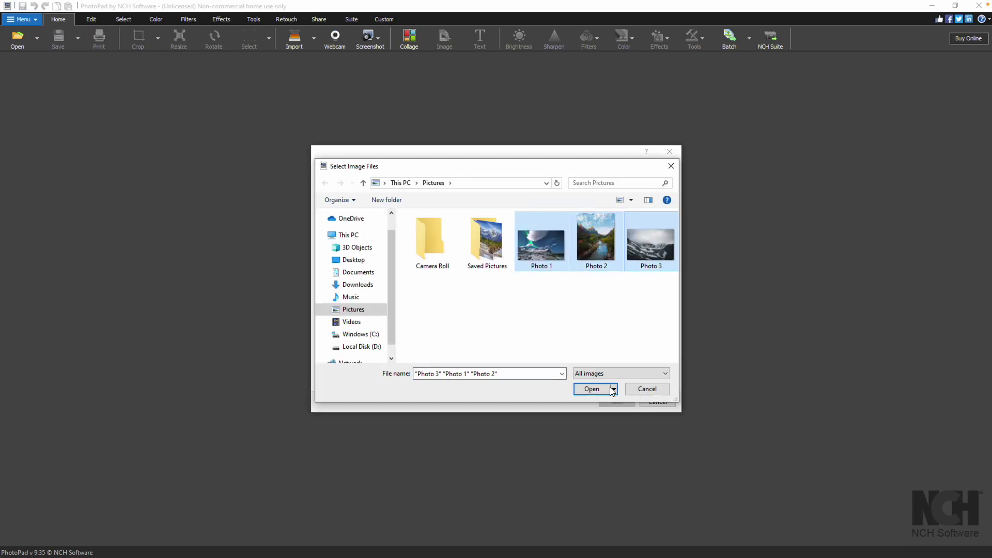
{"action": "left_click", "coordinate": [605, 390]}
{"action": "left_click", "coordinate": [619, 406]}
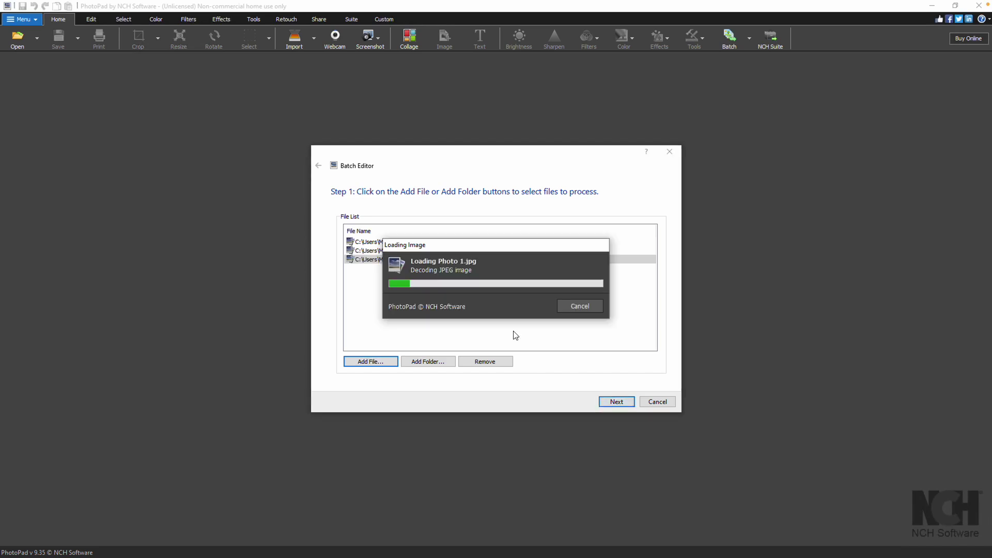
Add the Autocorrect effect and run the batch with default output format and folder.
{"action": "left_click", "coordinate": [385, 303]}
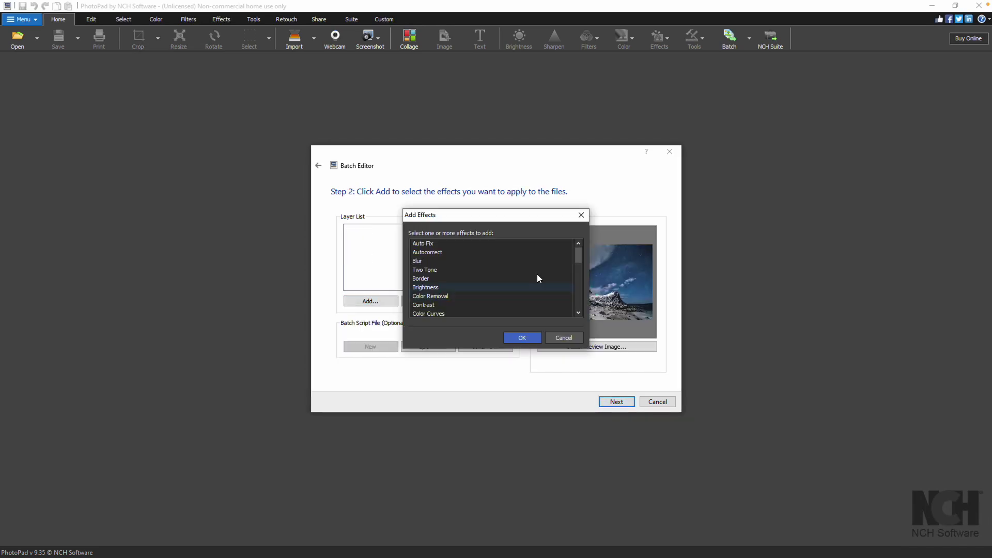
{"action": "left_click", "coordinate": [513, 252]}
{"action": "left_click", "coordinate": [533, 340]}
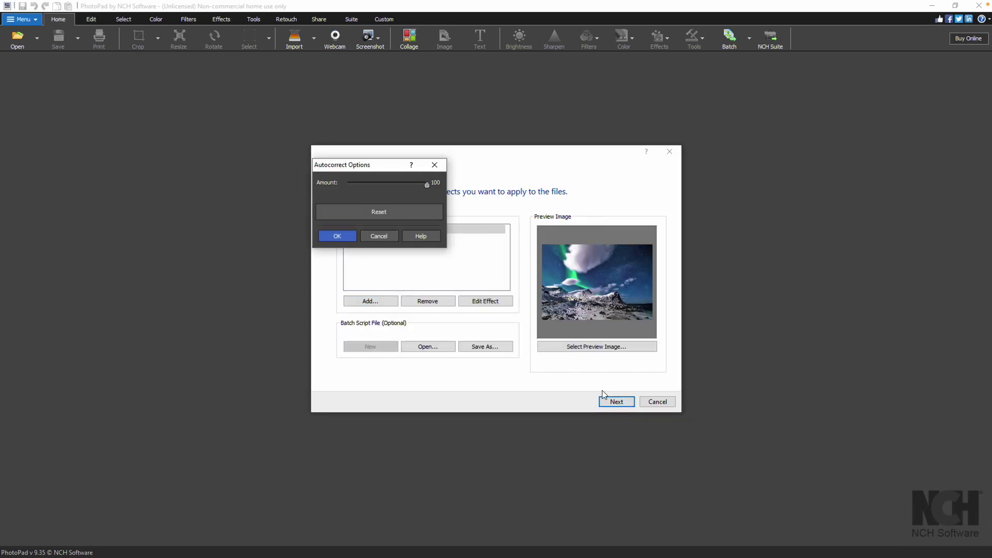
{"action": "left_click", "coordinate": [334, 243]}
{"action": "left_click", "coordinate": [613, 402]}
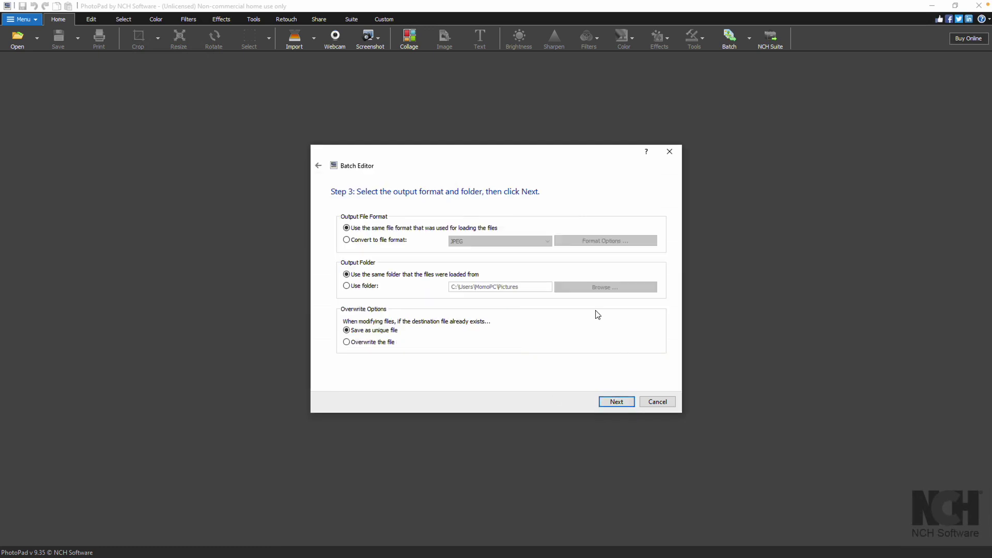
{"action": "left_click", "coordinate": [615, 403]}
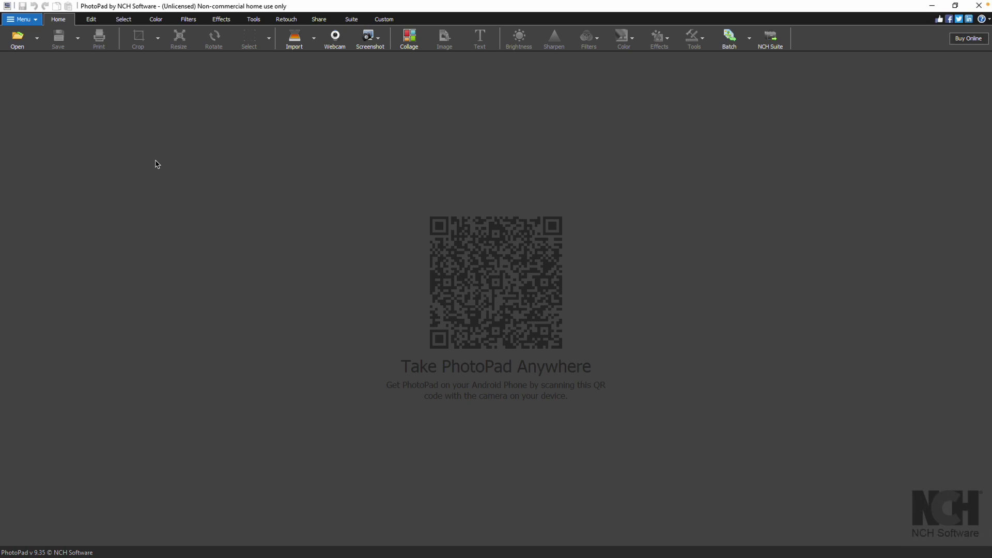
Reopen the Batch Editor from the menu and add Photo 1 through Photo 4 to the batch.
{"action": "left_click", "coordinate": [32, 22]}
{"action": "mouse_move", "coordinate": [48, 110]}
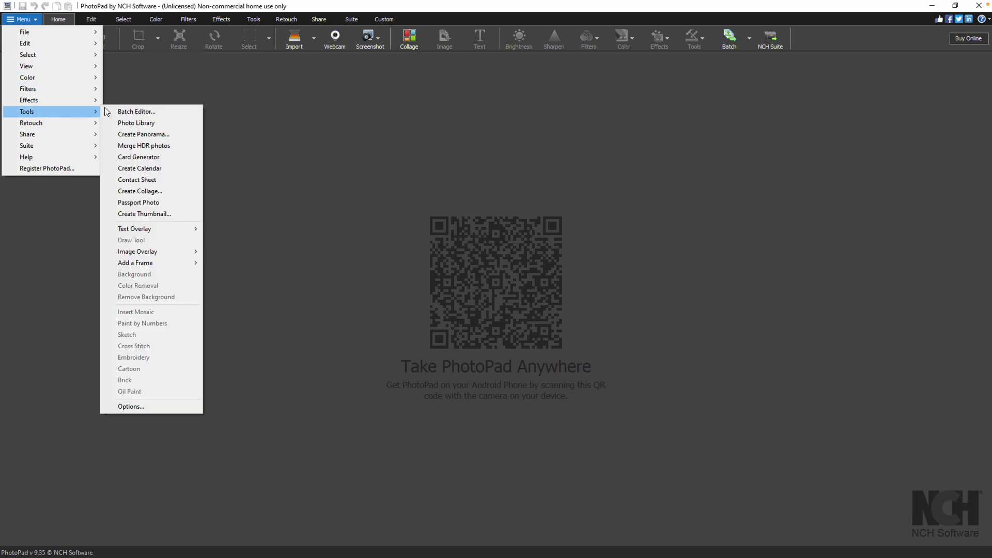
{"action": "left_click", "coordinate": [134, 111]}
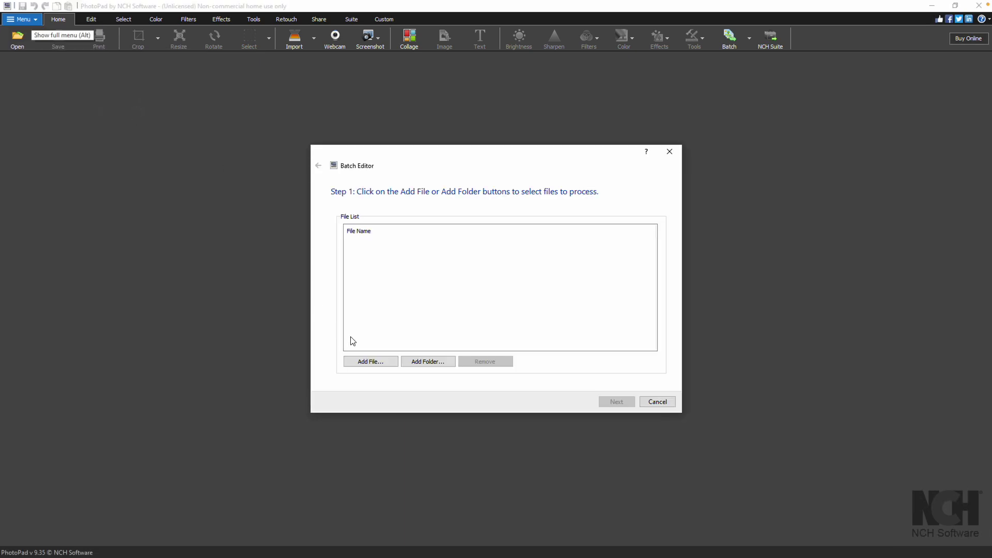
{"action": "left_click", "coordinate": [362, 364]}
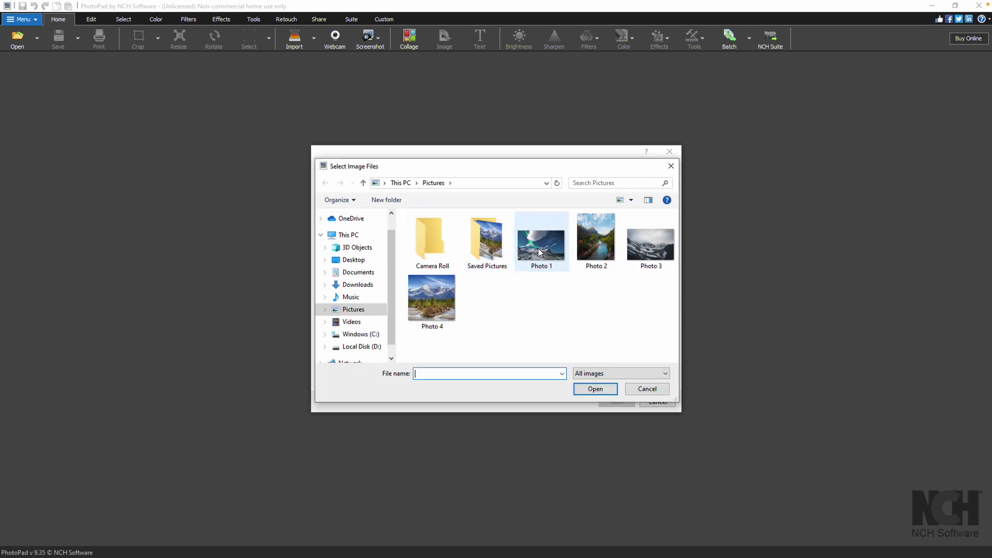
{"action": "left_click", "coordinate": [537, 248]}
{"action": "left_click", "coordinate": [603, 249], "text": "ctrl"}
{"action": "left_click", "coordinate": [650, 245], "text": "ctrl"}
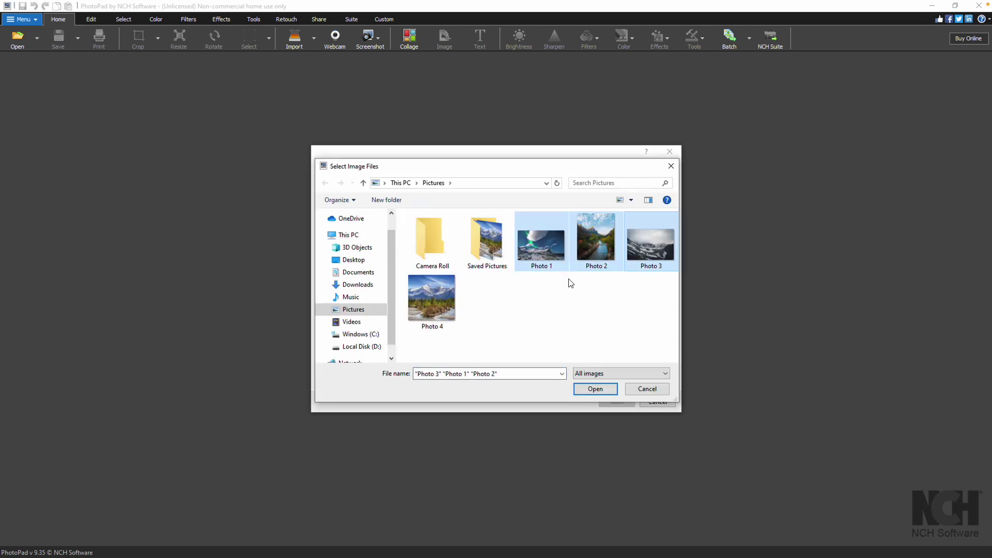
{"action": "left_click", "coordinate": [447, 300], "text": "ctrl"}
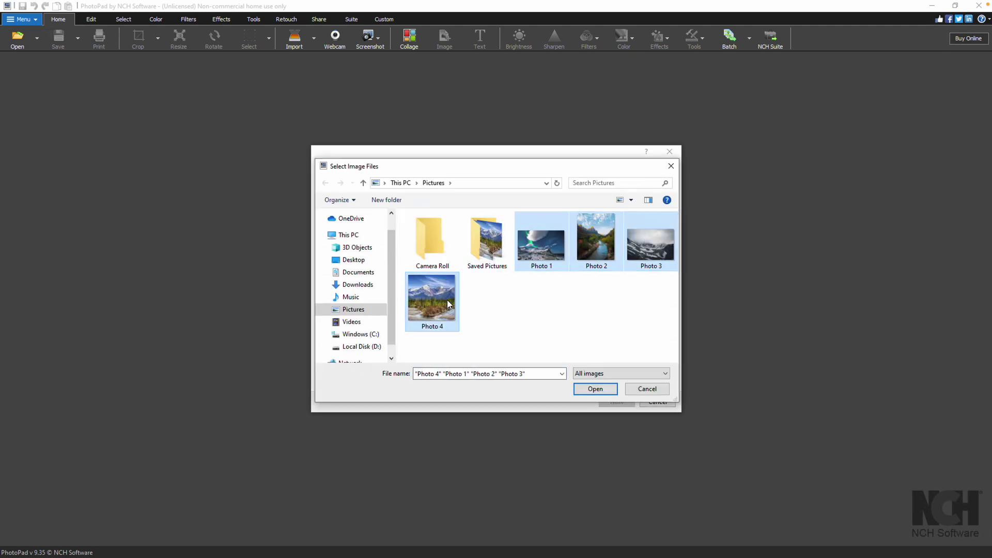
{"action": "left_click", "coordinate": [584, 394]}
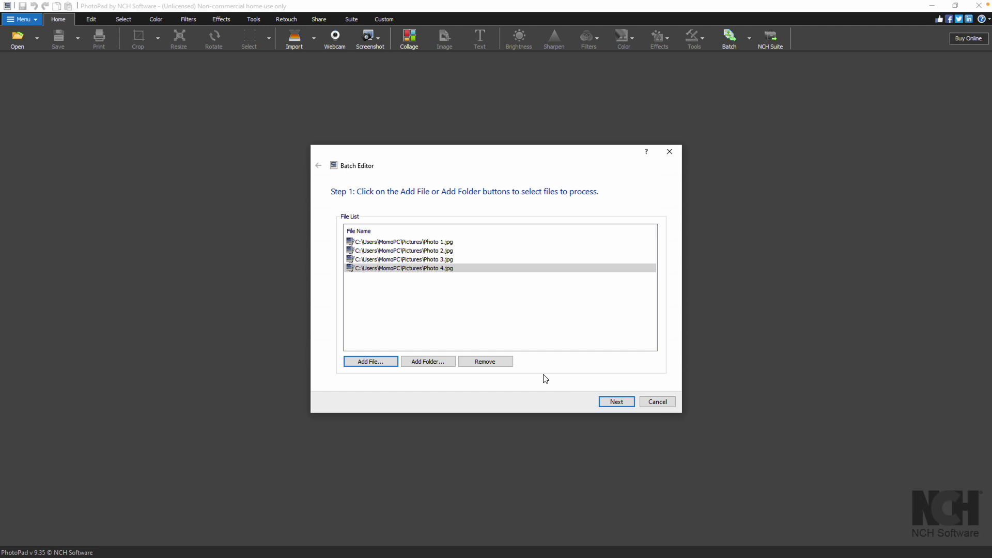
Cancel adding the Saved Pictures folder and remove Photo 4.jpg from the batch list.
{"action": "left_click", "coordinate": [432, 362]}
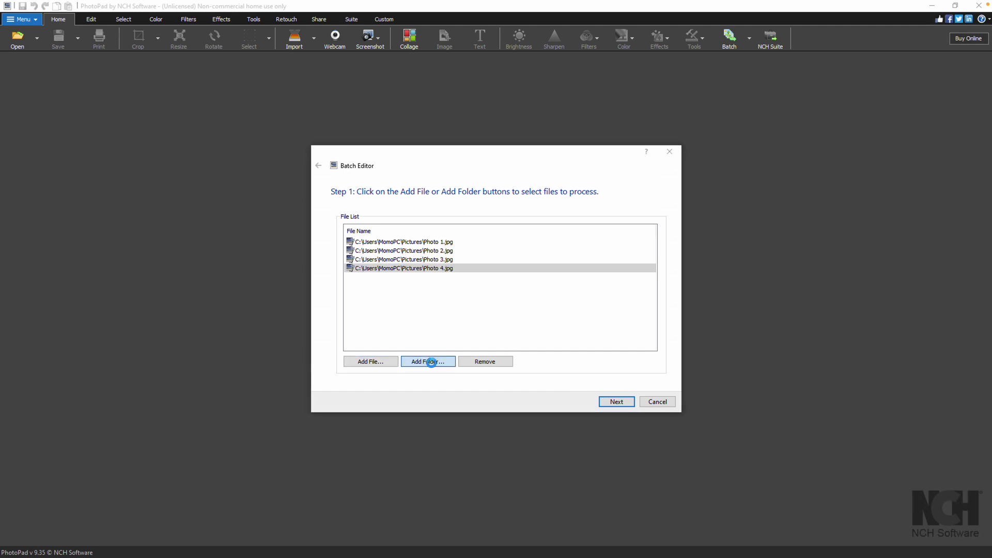
{"action": "left_click", "coordinate": [479, 250]}
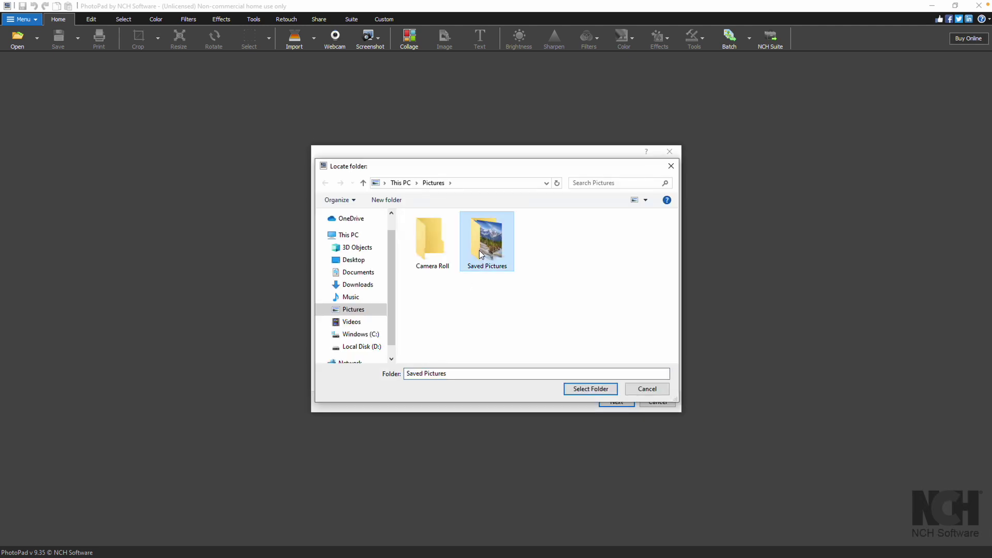
{"action": "left_click", "coordinate": [650, 390]}
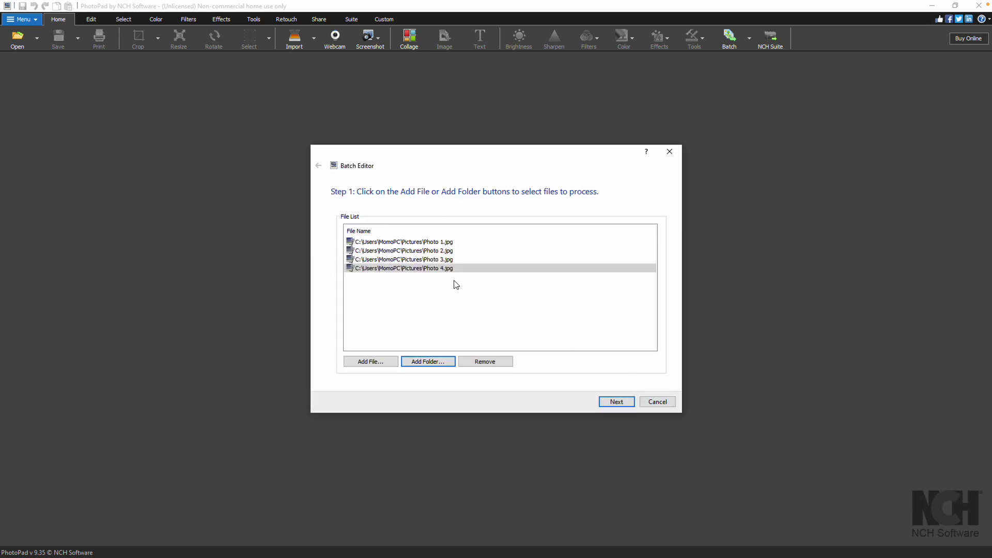
{"action": "left_click", "coordinate": [456, 269]}
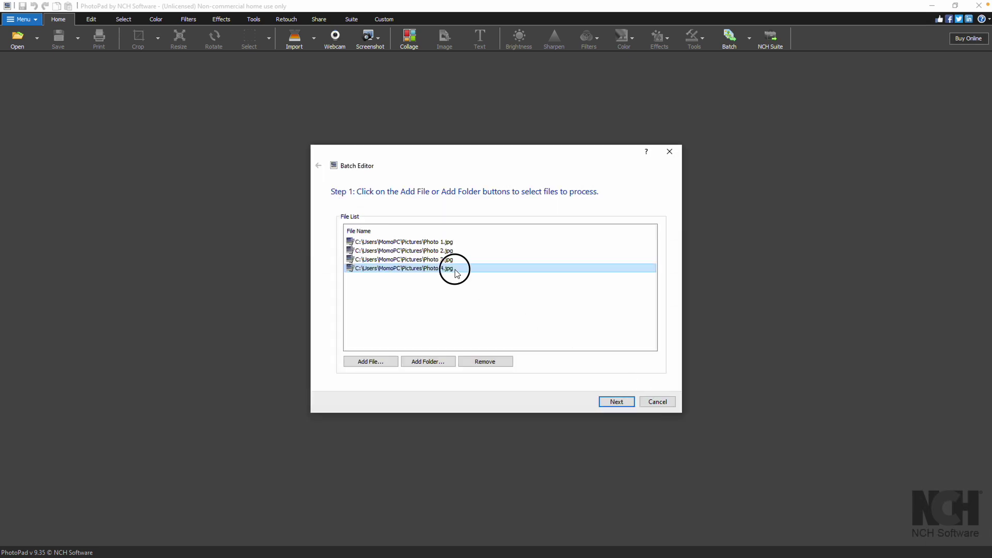
{"action": "left_click", "coordinate": [492, 362]}
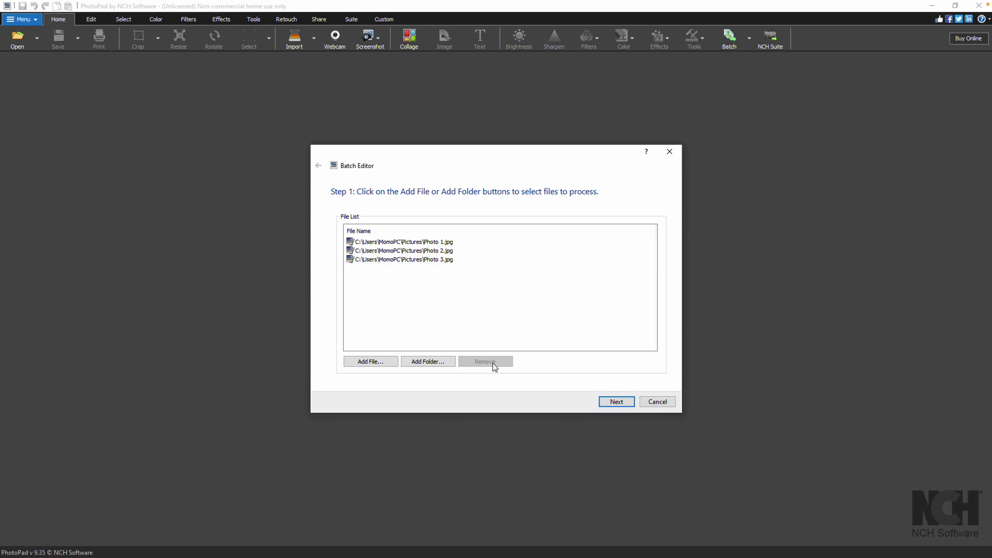
On the effects step, set Photo 3.jpg as the batch preview image.
{"action": "left_click", "coordinate": [628, 404]}
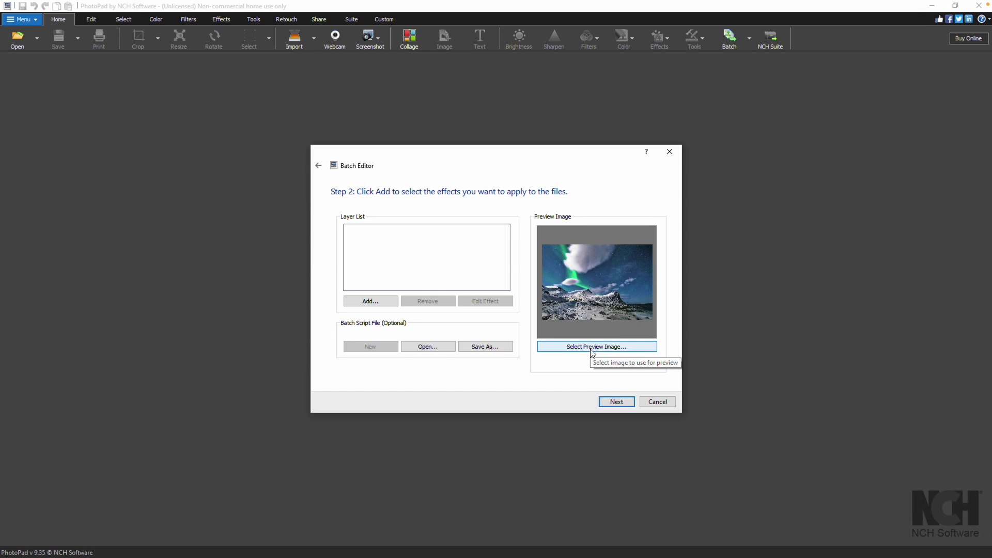
{"action": "left_click", "coordinate": [592, 350]}
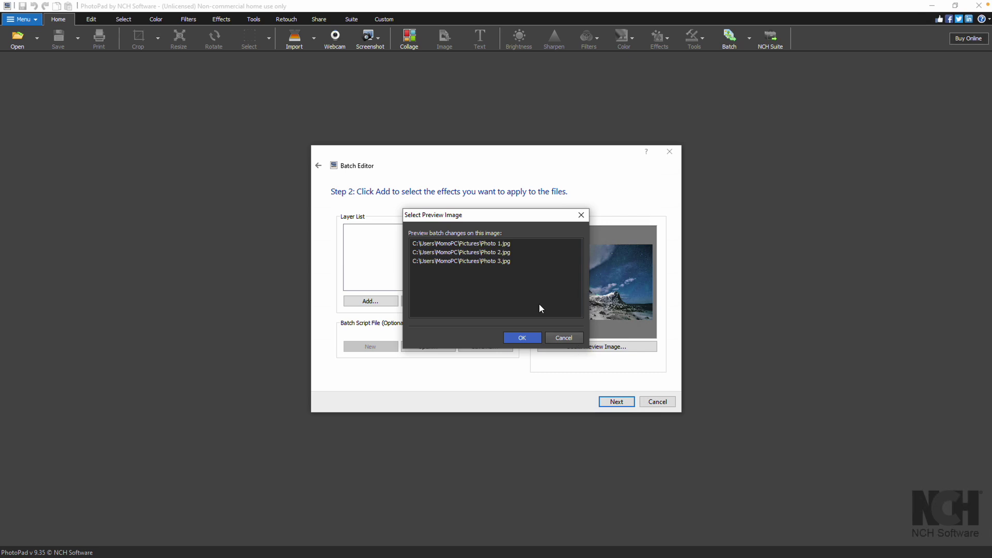
{"action": "left_click", "coordinate": [504, 264]}
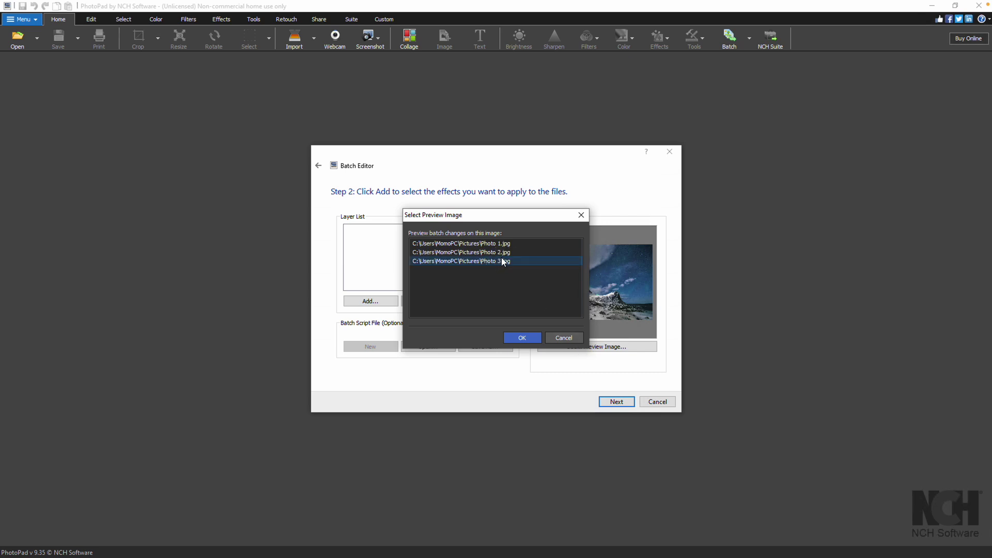
{"action": "left_click", "coordinate": [522, 338]}
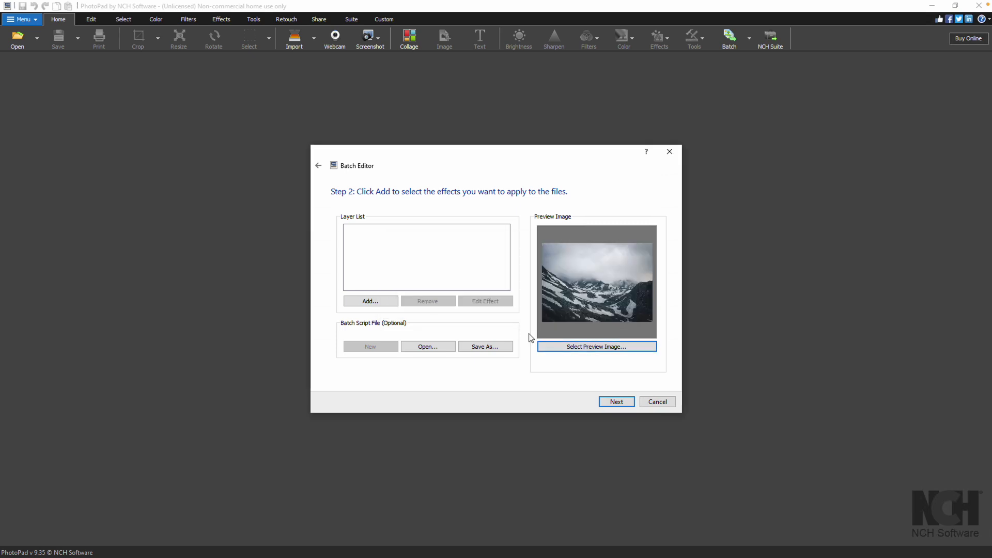
Add Border and Brightness effects to the batch and raise brightness to 53.
{"action": "left_click", "coordinate": [391, 305]}
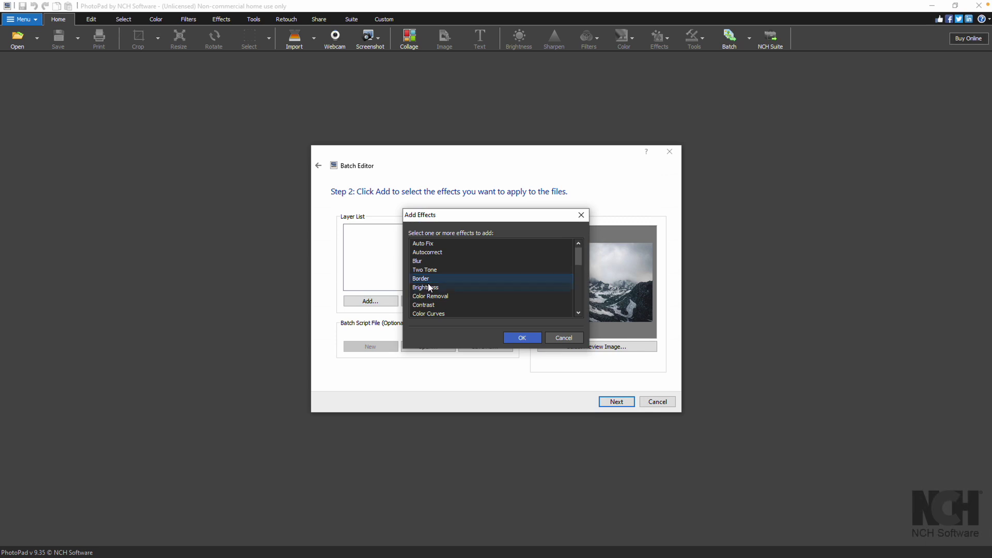
{"action": "left_click", "coordinate": [518, 336]}
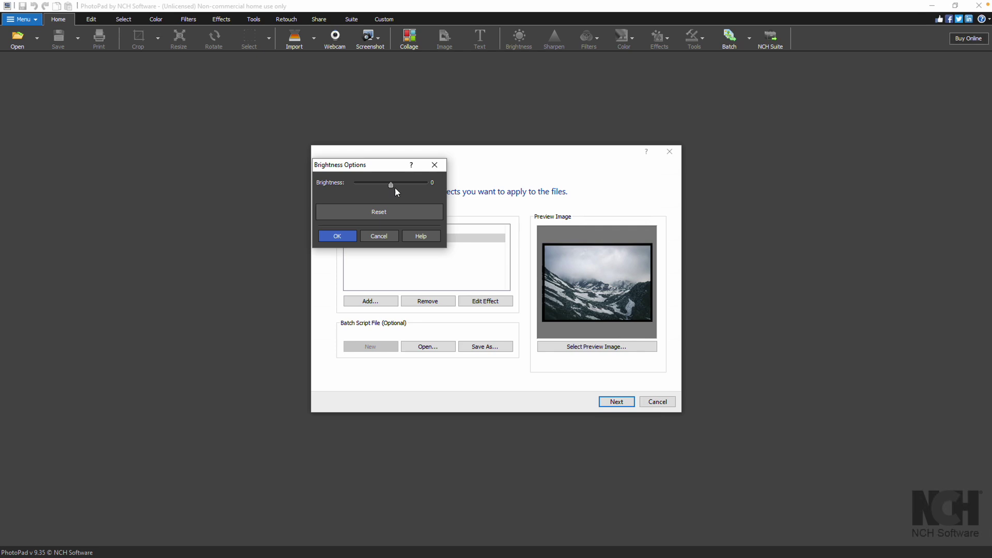
{"action": "mouse_move", "coordinate": [390, 185]}
{"action": "left_mouse_down"}
{"action": "mouse_move", "coordinate": [410, 186]}
{"action": "mouse_move", "coordinate": [398, 185]}
{"action": "left_mouse_up"}
{"action": "left_click", "coordinate": [354, 236]}
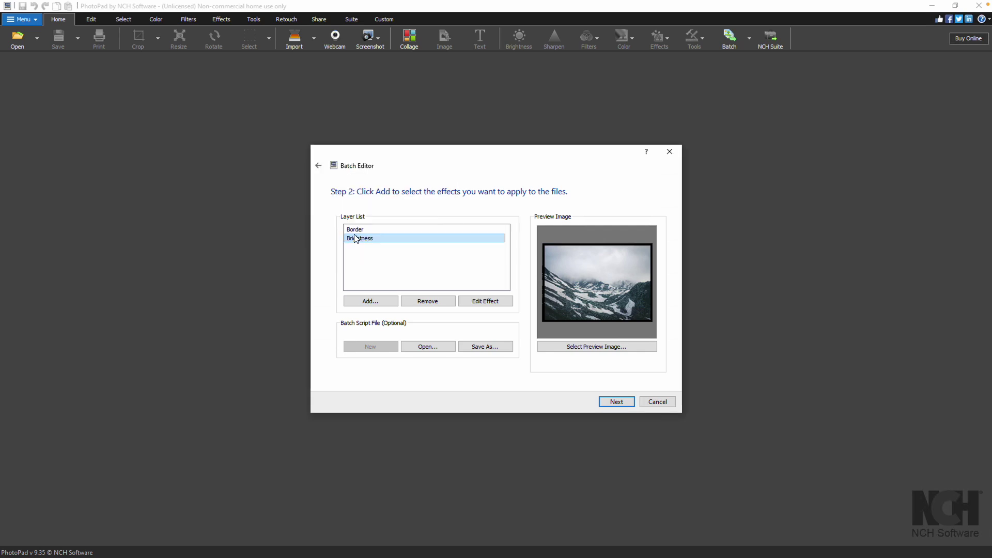
{"action": "left_click", "coordinate": [385, 228]}
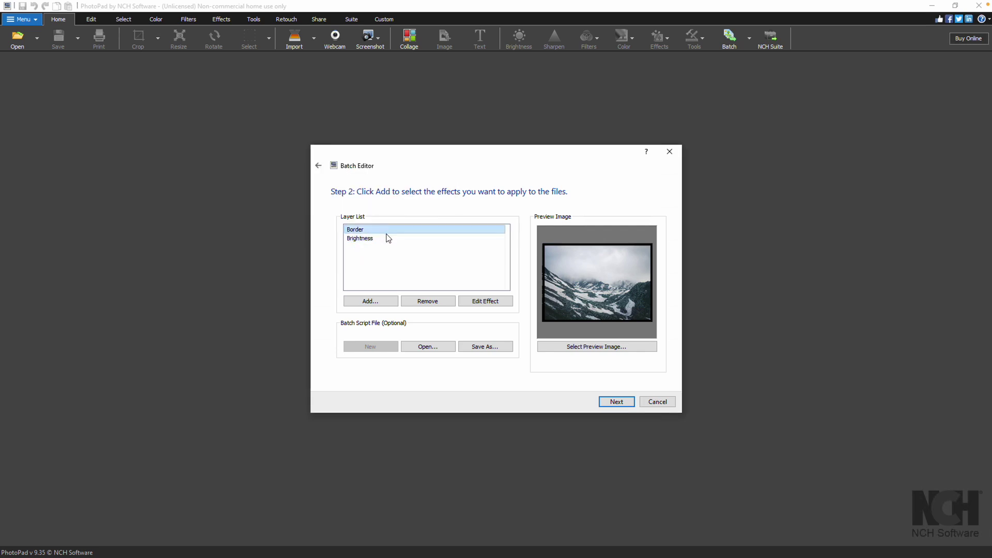
{"action": "left_click", "coordinate": [388, 238]}
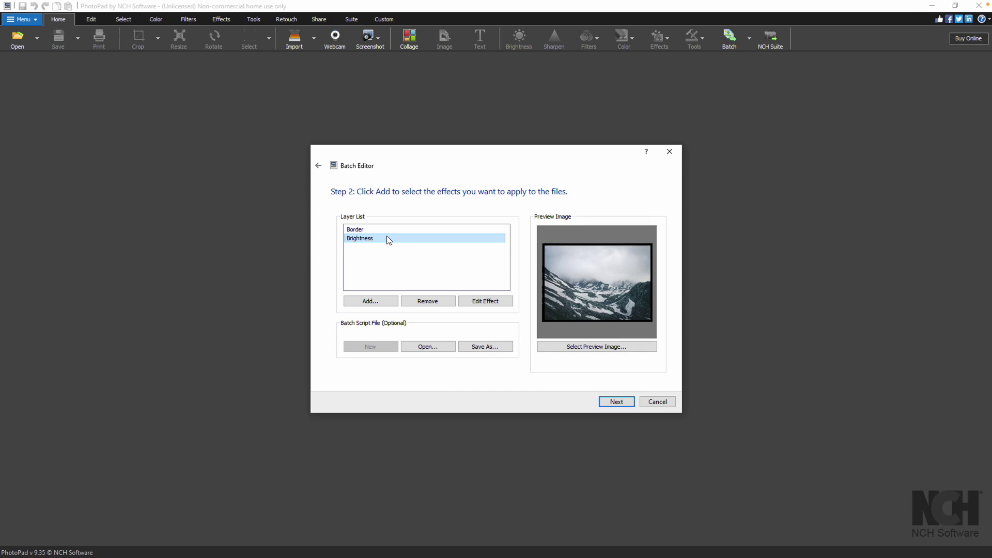
{"action": "left_click", "coordinate": [421, 232]}
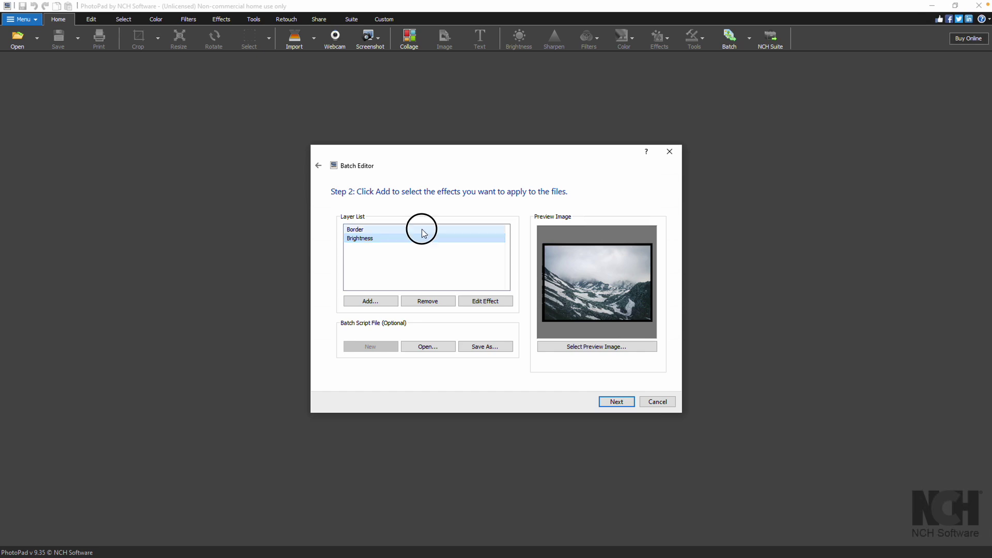
{"action": "left_click", "coordinate": [481, 301]}
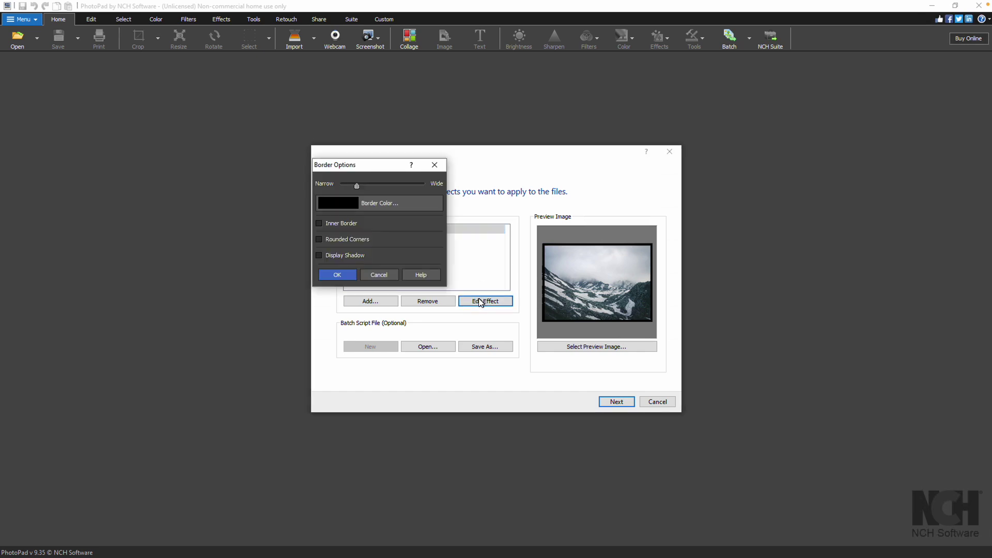
{"action": "left_click", "coordinate": [413, 209]}
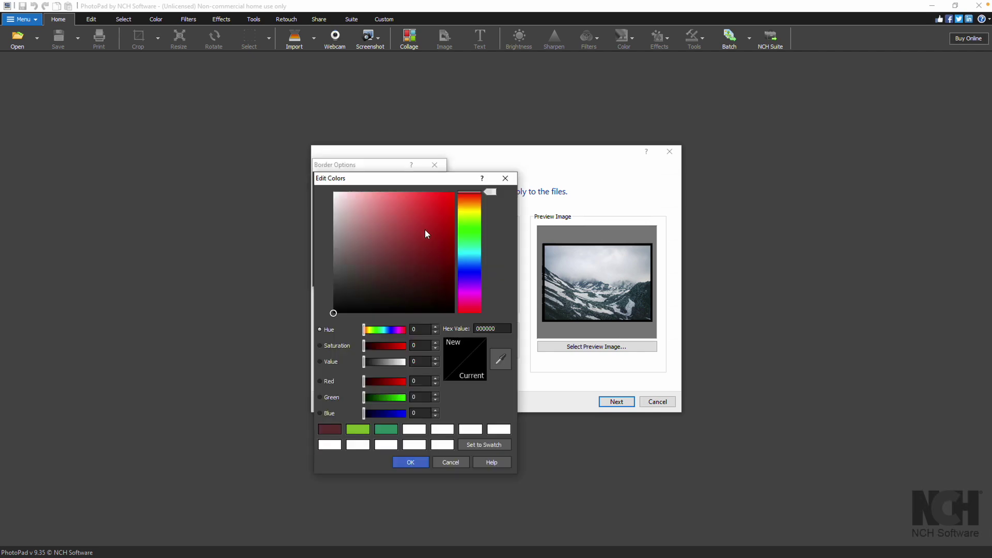
{"action": "left_click", "coordinate": [465, 458]}
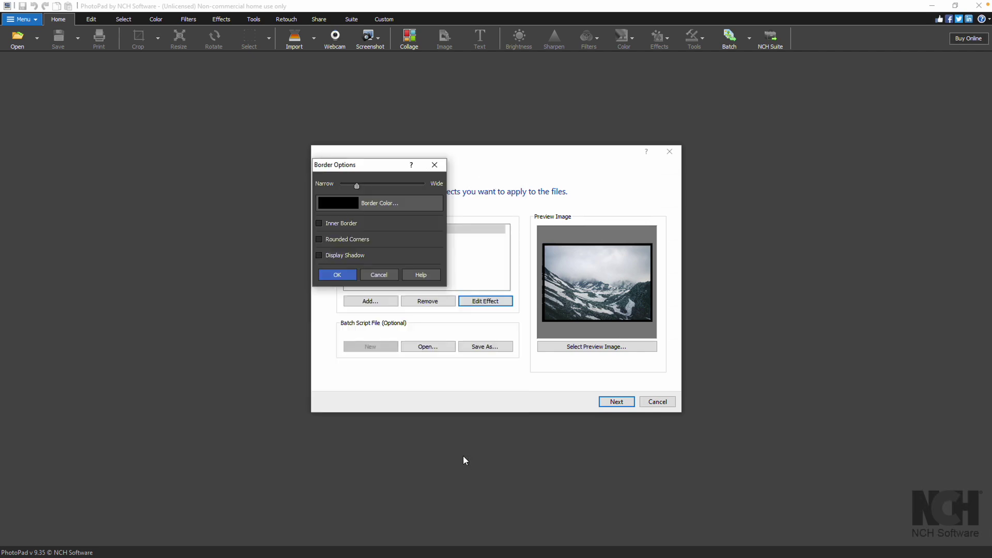
{"action": "left_click", "coordinate": [386, 276]}
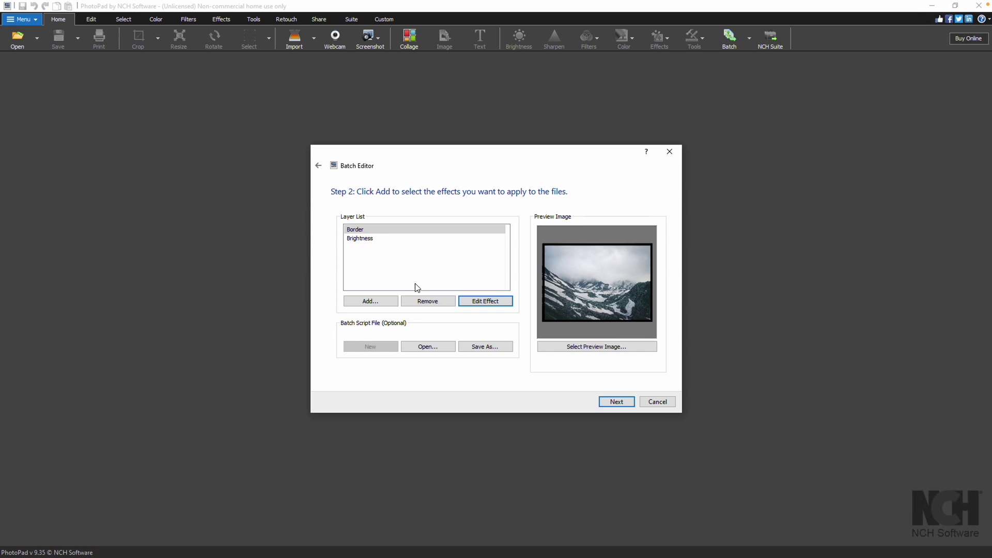
{"action": "left_click", "coordinate": [485, 346]}
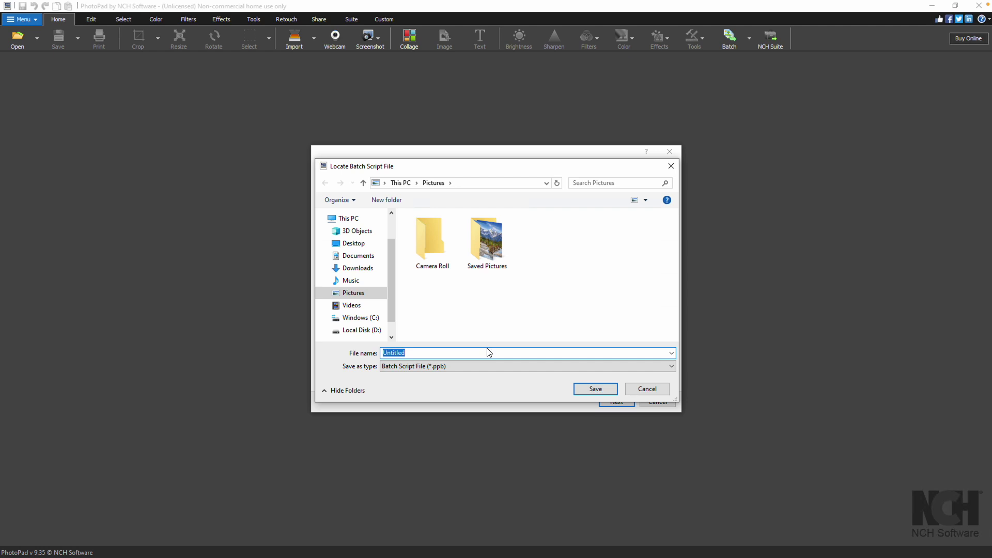
Save the batch script under the file name New.ppb.
{"action": "type", "text": "New"}
{"action": "left_click", "coordinate": [600, 387]}
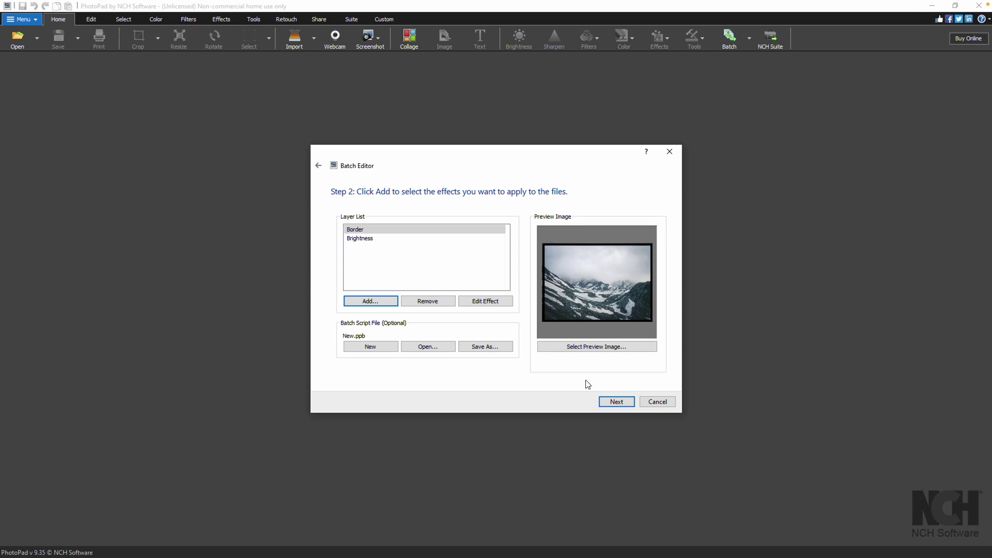
Set output to JPEG in the Pictures folder, reviewing the JPEG format options.
{"action": "left_click", "coordinate": [610, 401]}
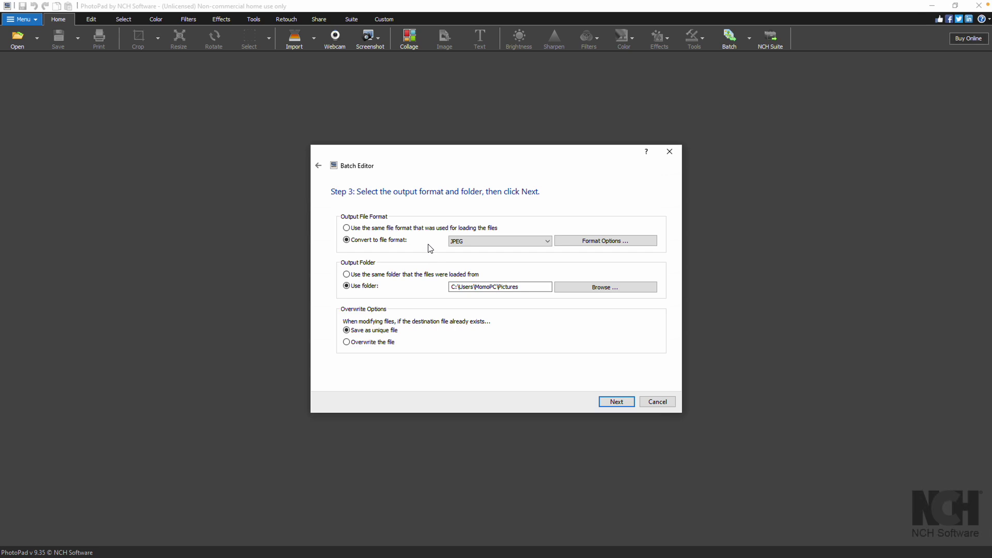
{"action": "left_click", "coordinate": [609, 245]}
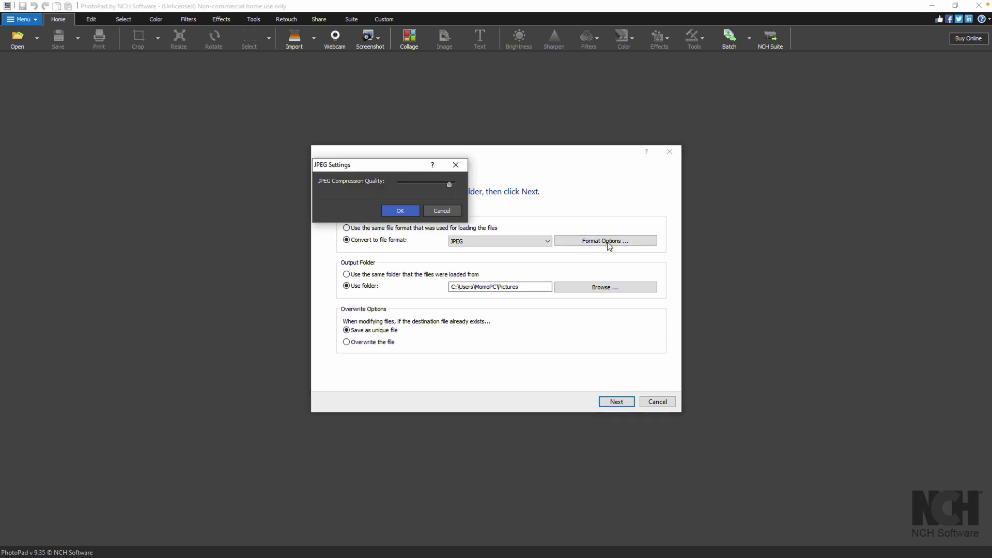
{"action": "left_click", "coordinate": [416, 212]}
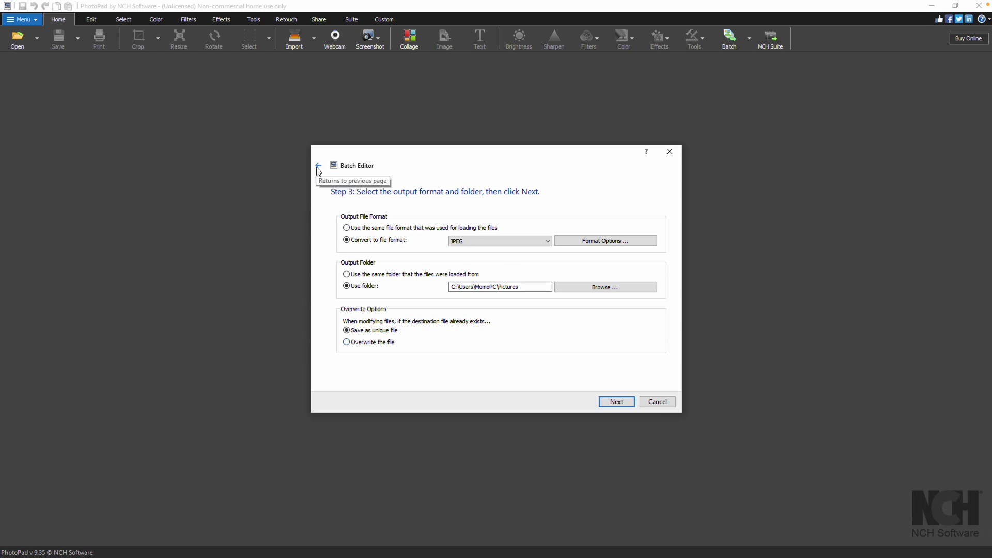
Run the batch on Photo 1, Photo 2 and Photo 3 from Step 3.
{"action": "left_click", "coordinate": [615, 402]}
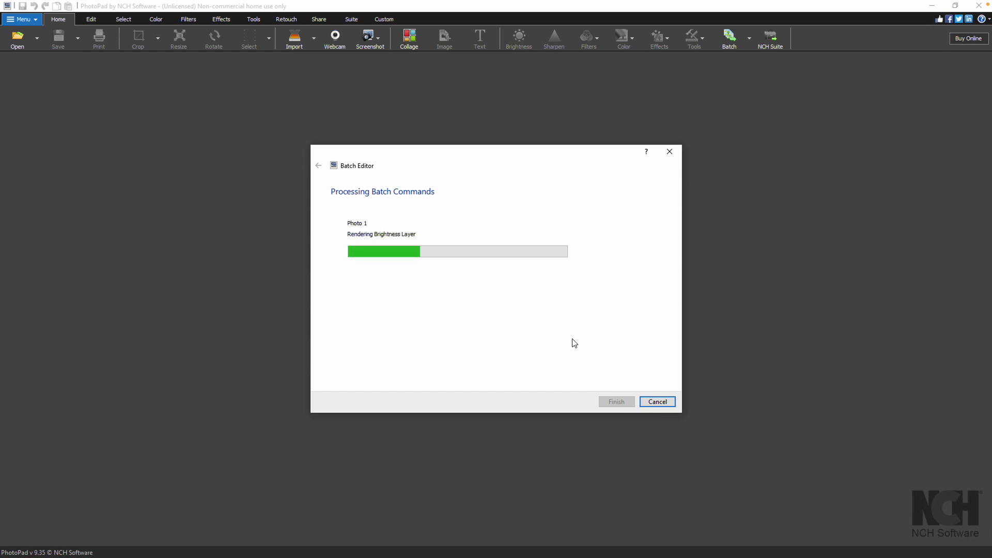